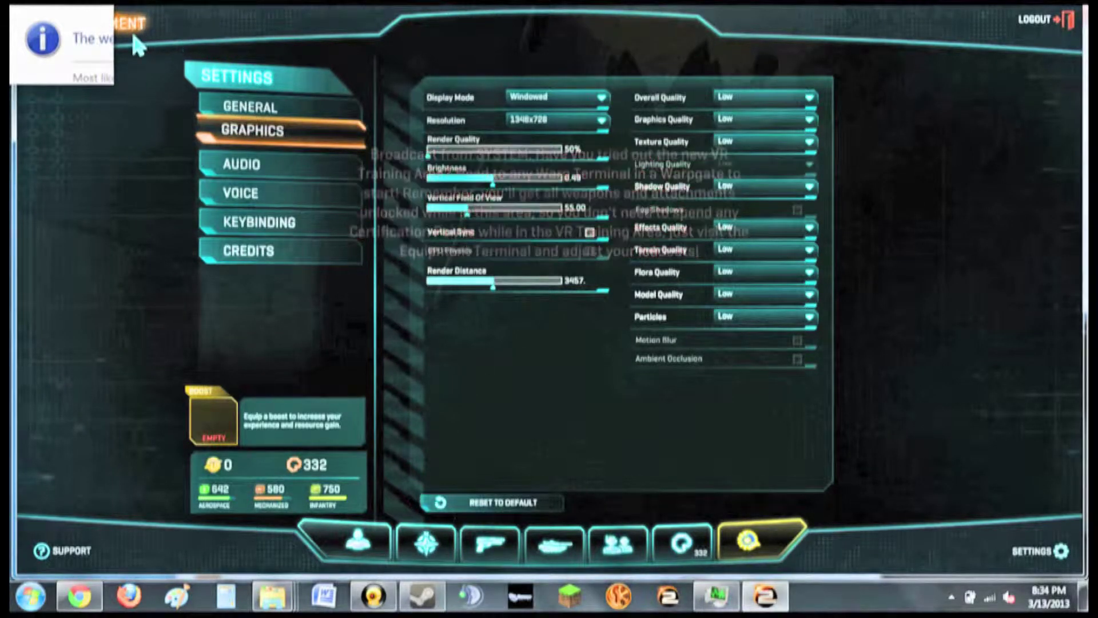
# - Close the graphics settings, now all at Low, and show the Indar deployment map
pyautogui.press('m')
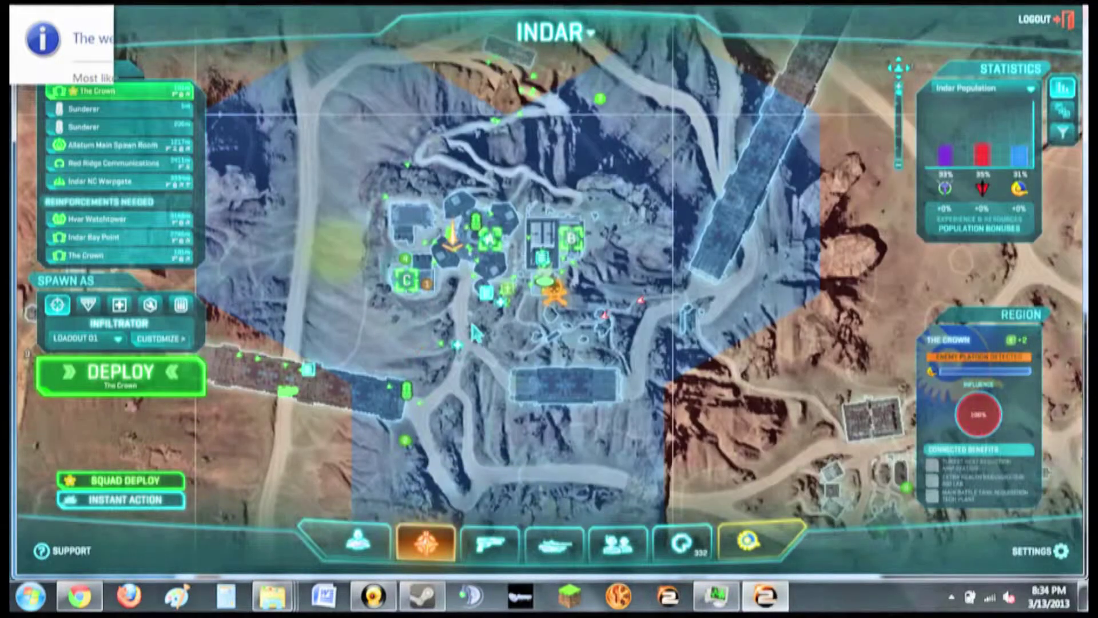
# - Deploy at The Crown as an Infiltrator, landing on foot in a rocky canyon
pyautogui.click(101, 386)
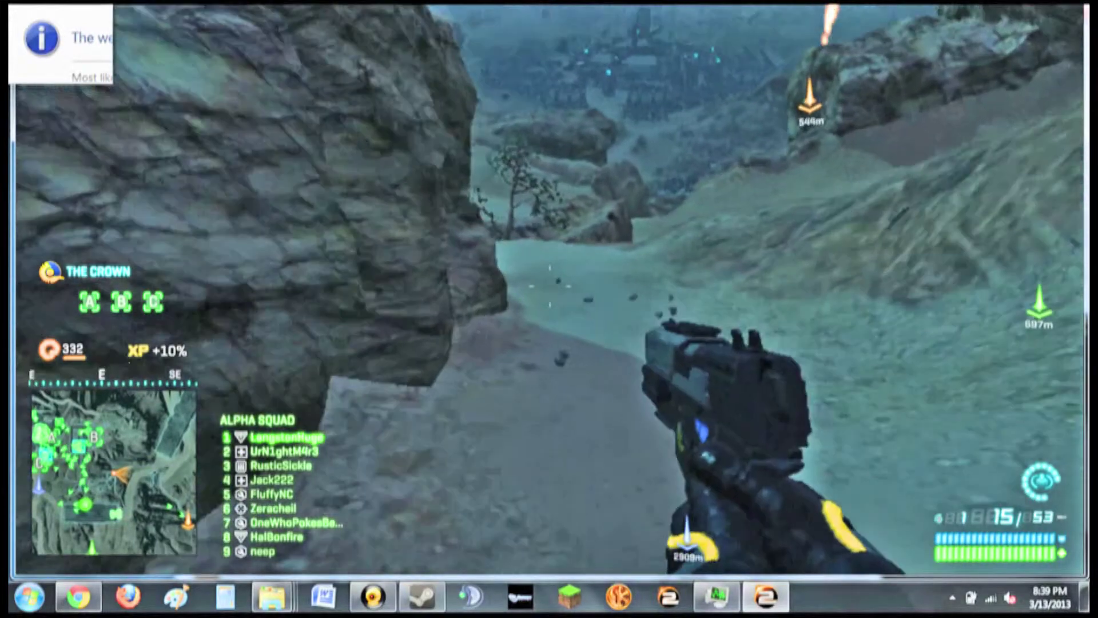
# - Throw five grenades down the sandy hillside, then show the Infiltrator loadout screen
pyautogui.press('g')
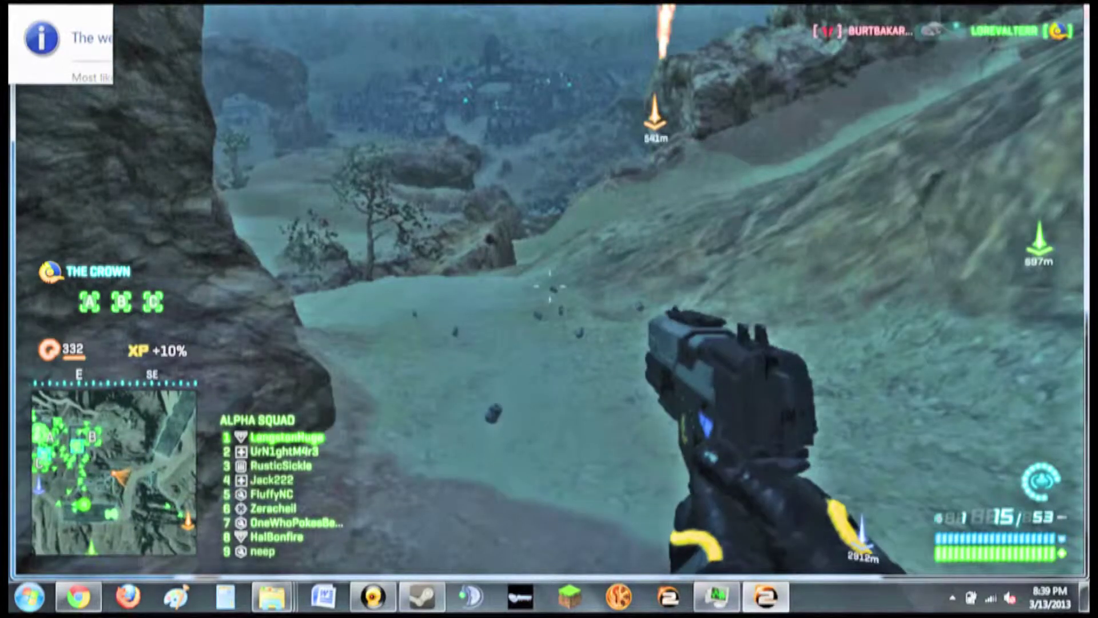
pyautogui.press('g')
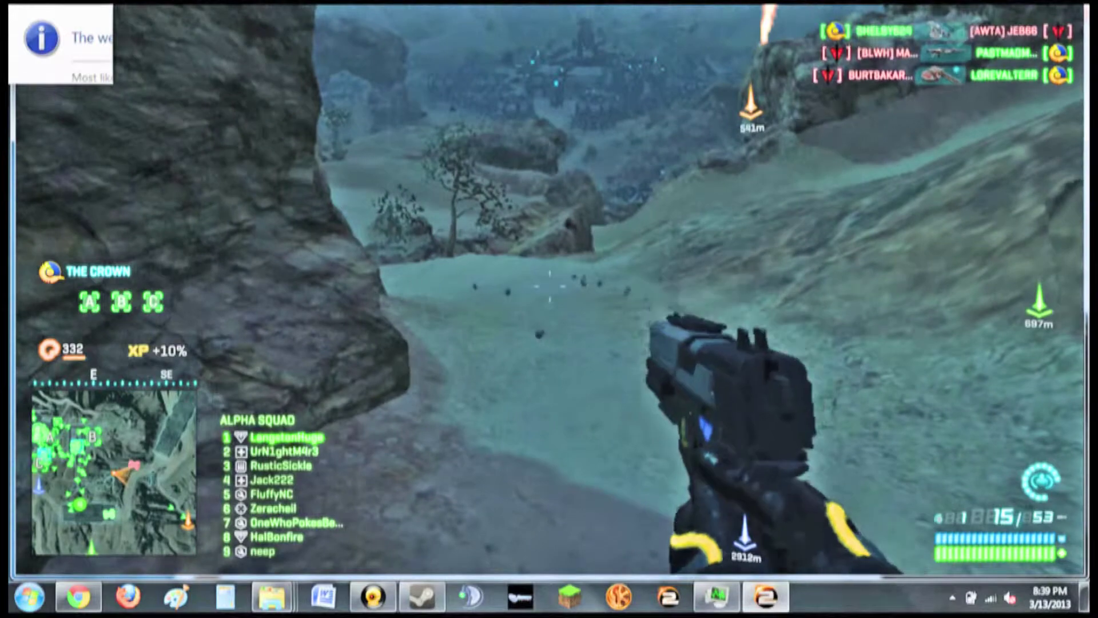
pyautogui.press('g')
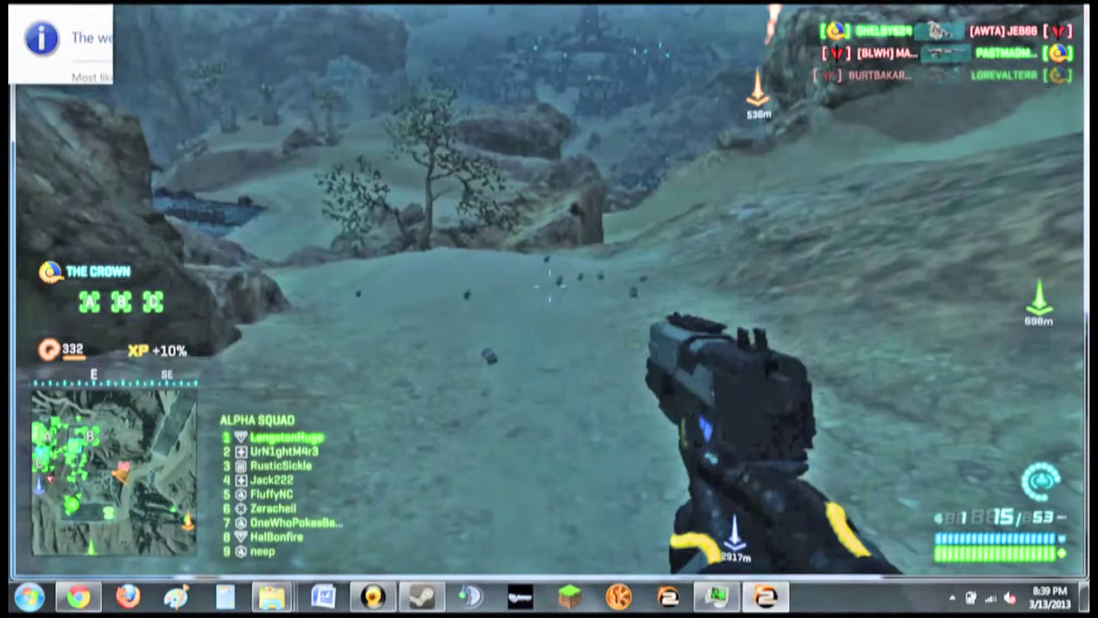
pyautogui.press('g')
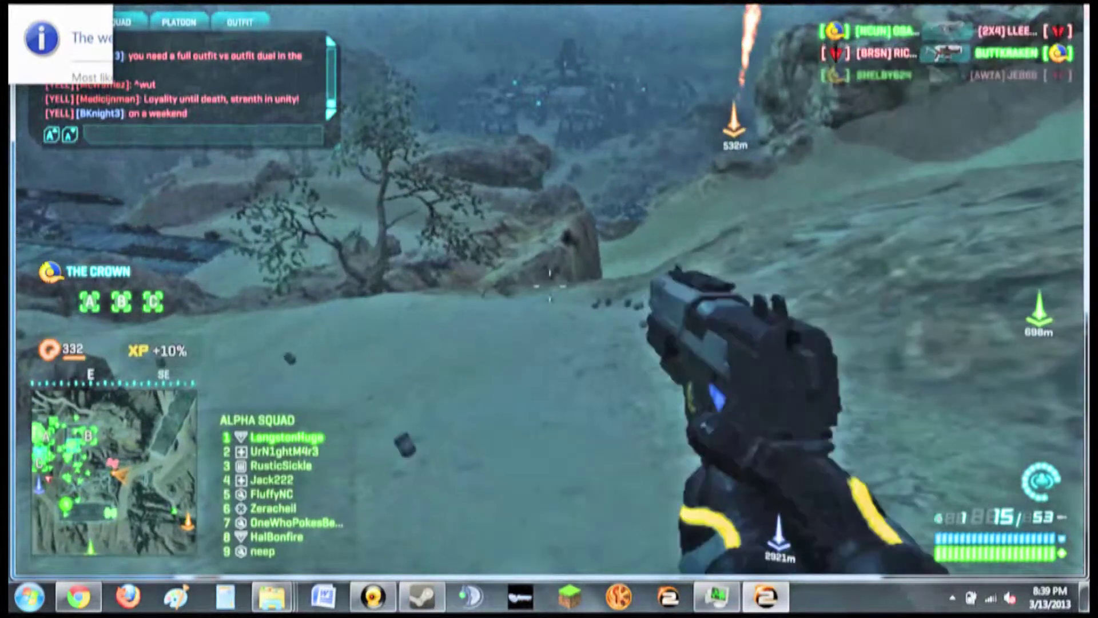
pyautogui.press('g')
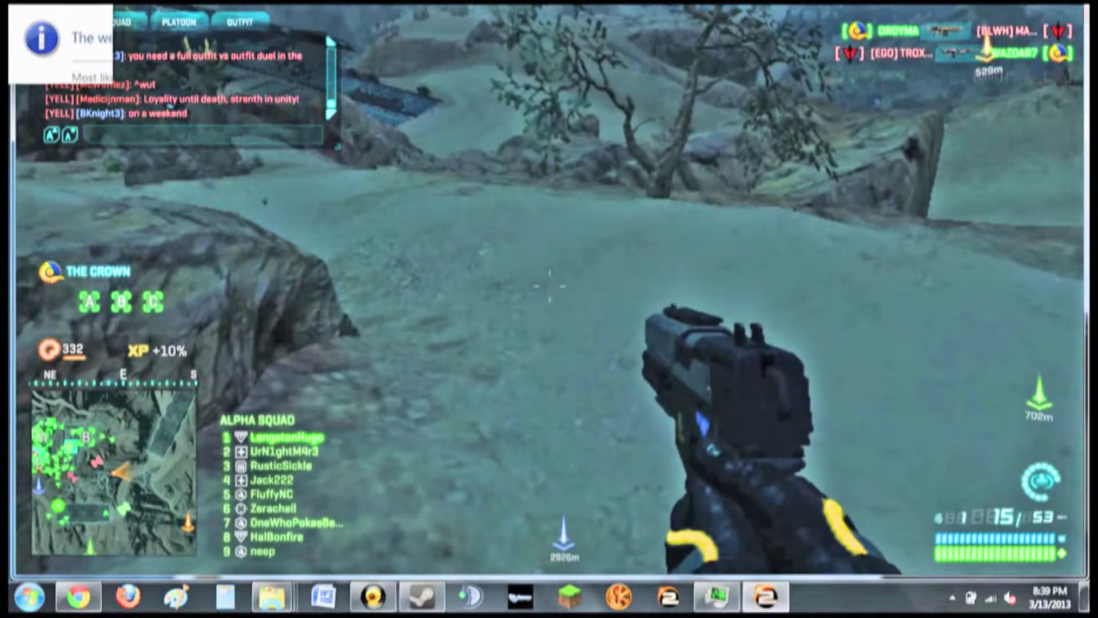
pyautogui.press('Escape')
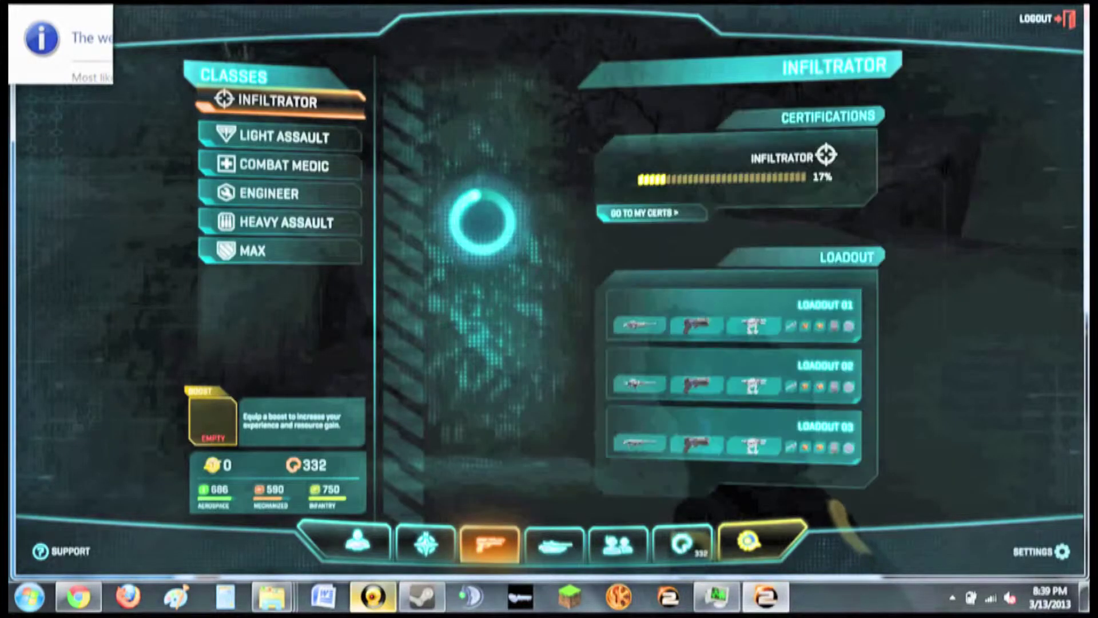